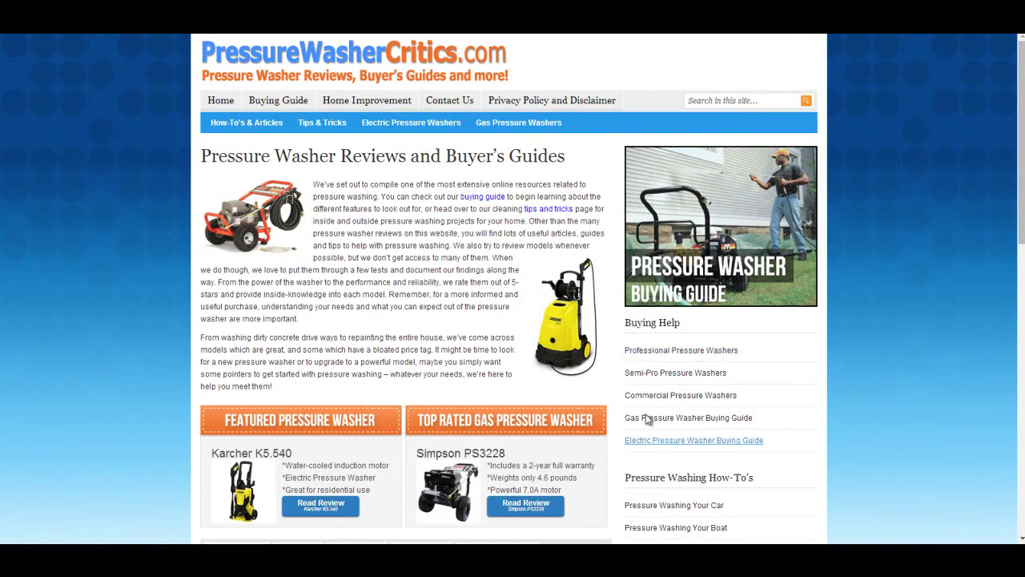
Examine the PressureWasherCritics.com homepage, including its introduction text, featured reviews and top rated pressure washers.
{"action": "scroll", "coordinate": [490, 330], "scroll_direction": "down", "scroll_amount": 1}
{"action": "scroll", "coordinate": [491, 330], "scroll_direction": "up", "scroll_amount": 1}
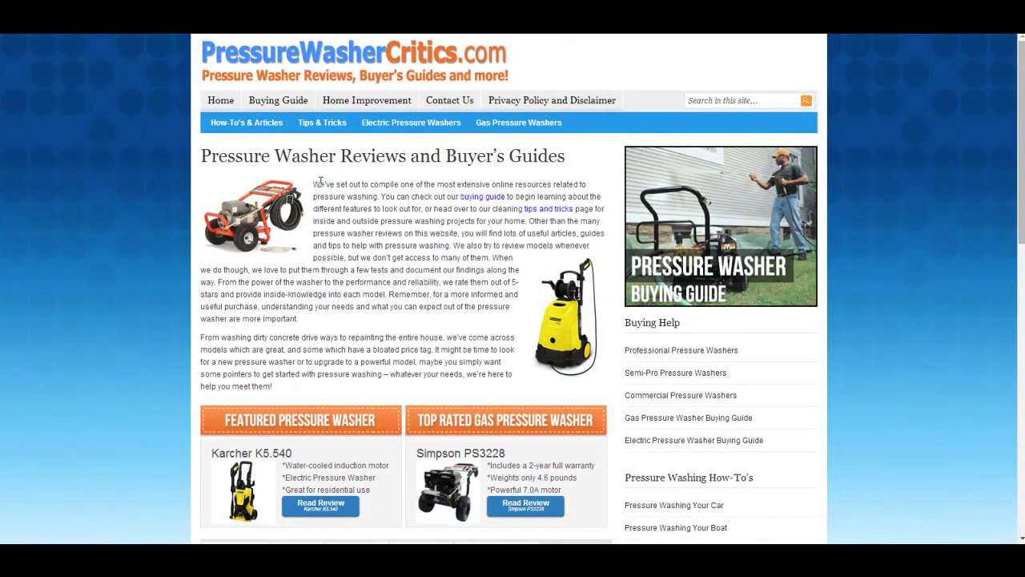
{"action": "left_click_drag", "start_coordinate": [313, 184], "coordinate": [476, 376]}
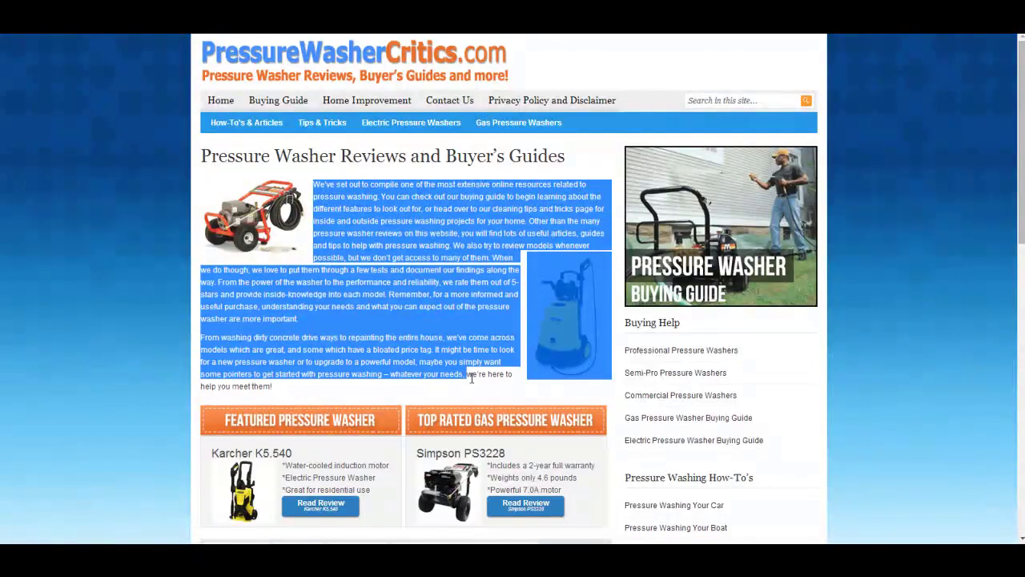
{"action": "left_click", "coordinate": [469, 356]}
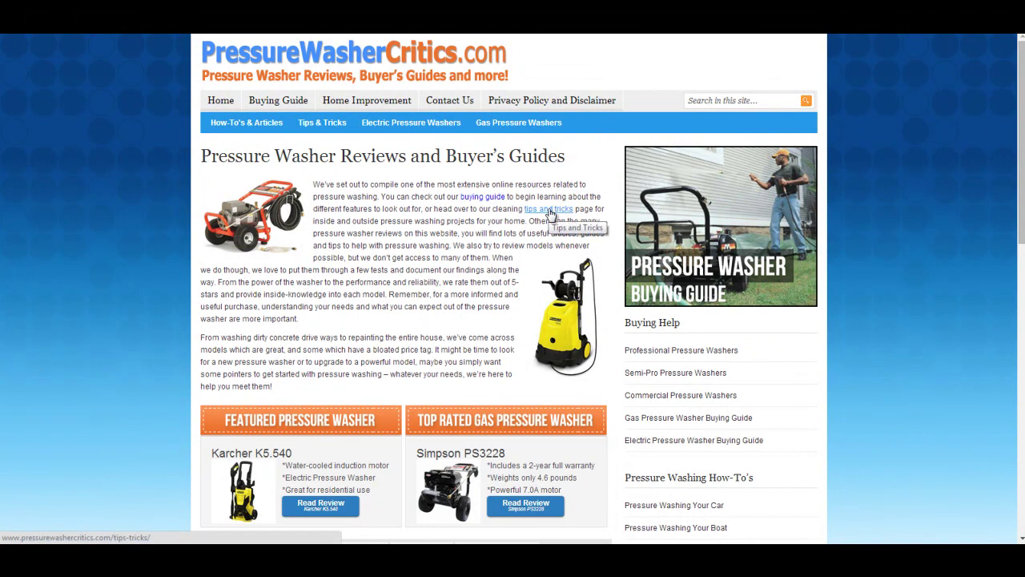
{"action": "scroll", "coordinate": [149, 320], "scroll_direction": "down", "scroll_amount": 3}
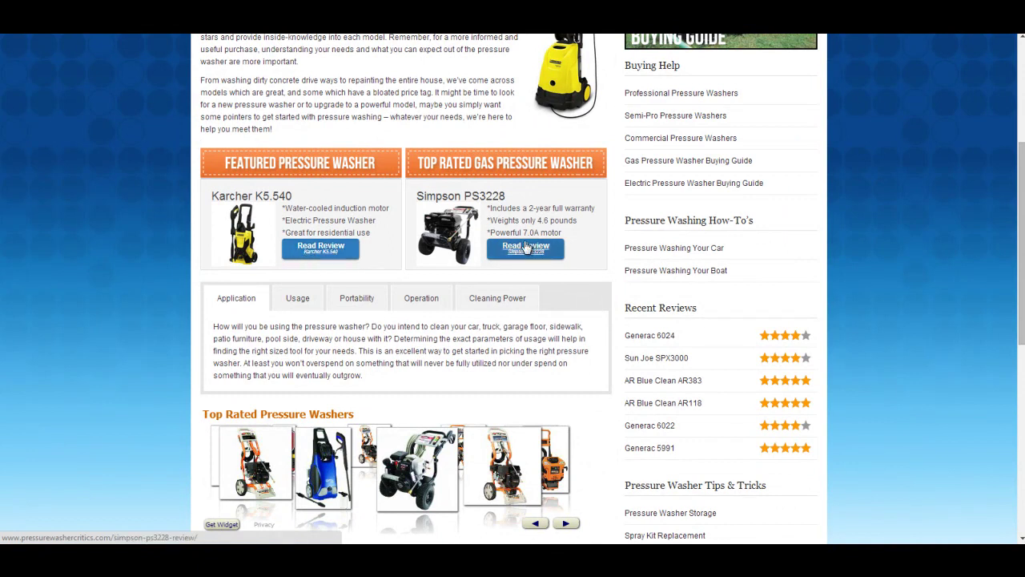
{"action": "scroll", "coordinate": [165, 327], "scroll_direction": "down", "scroll_amount": 5}
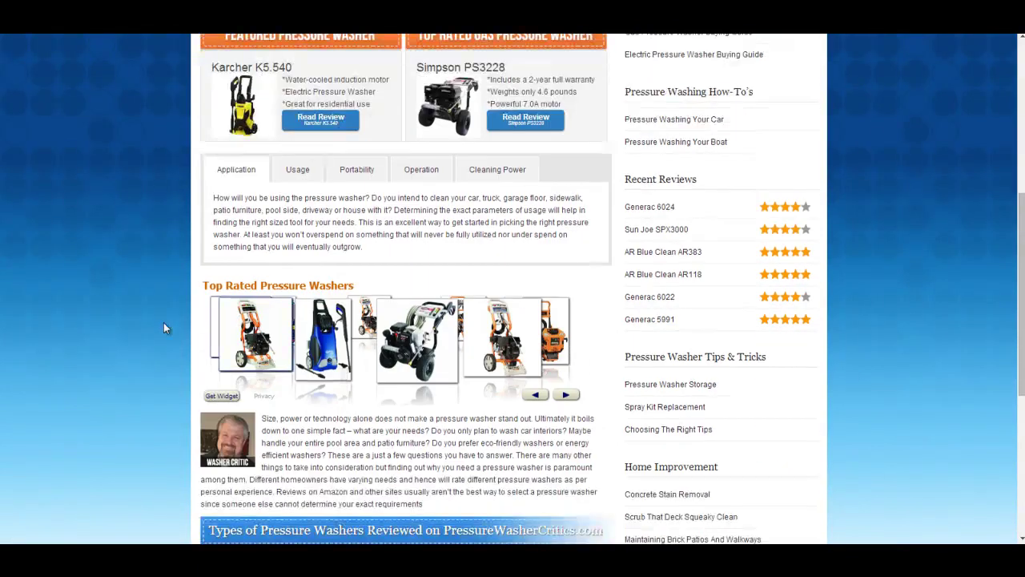
{"action": "scroll", "coordinate": [116, 343], "scroll_direction": "up", "scroll_amount": 6}
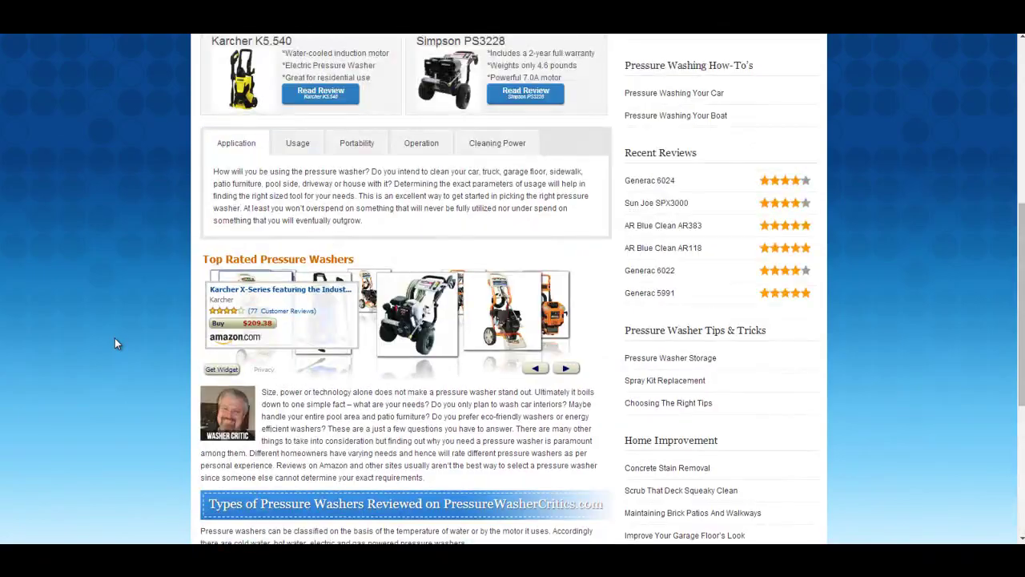
{"action": "scroll", "coordinate": [115, 343], "scroll_direction": "up", "scroll_amount": 1}
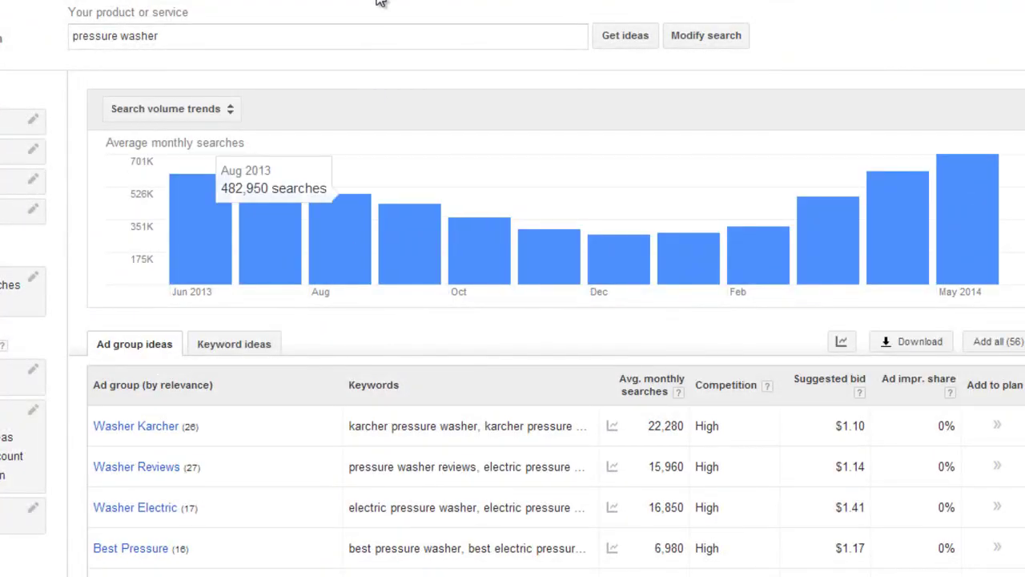
{"action": "left_click", "coordinate": [336, 0]}
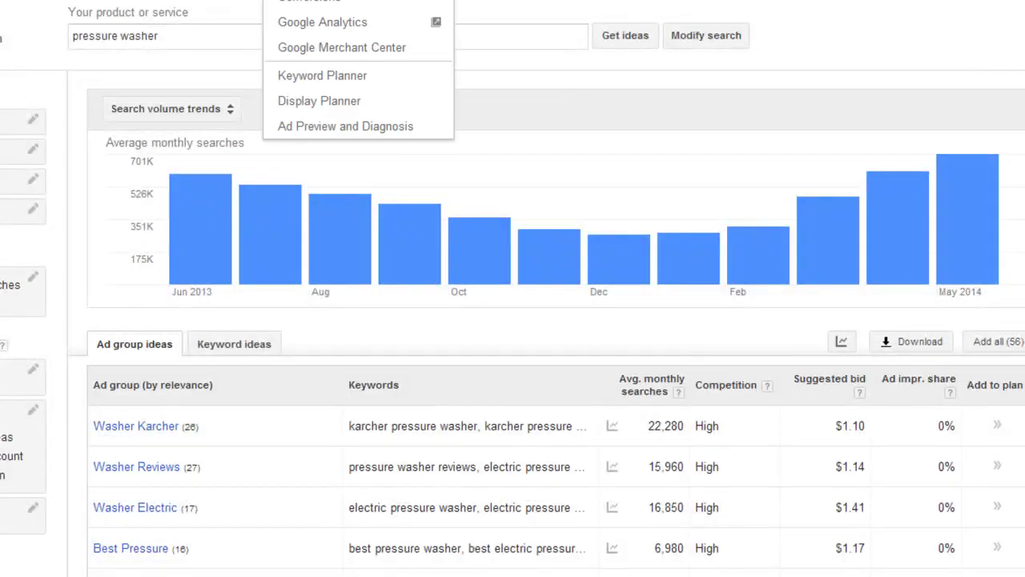
{"action": "left_click", "coordinate": [315, 78]}
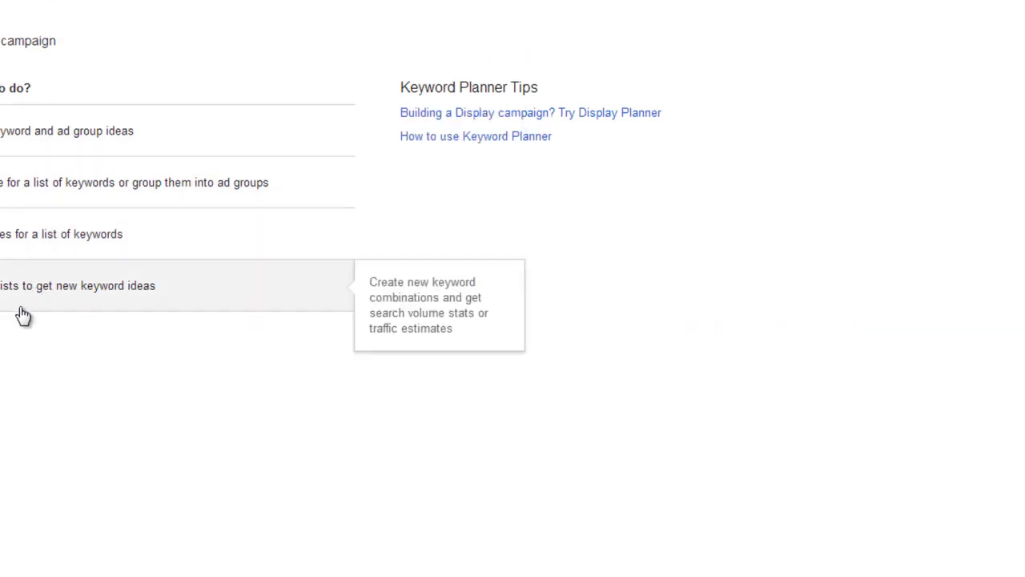
{"action": "left_click", "coordinate": [36, 148]}
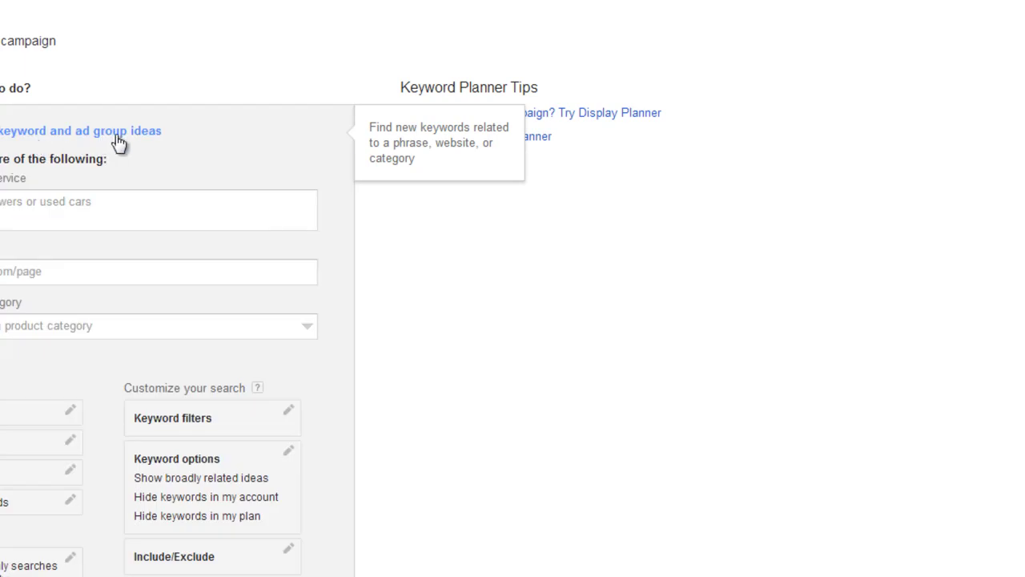
{"action": "left_click", "coordinate": [47, 280]}
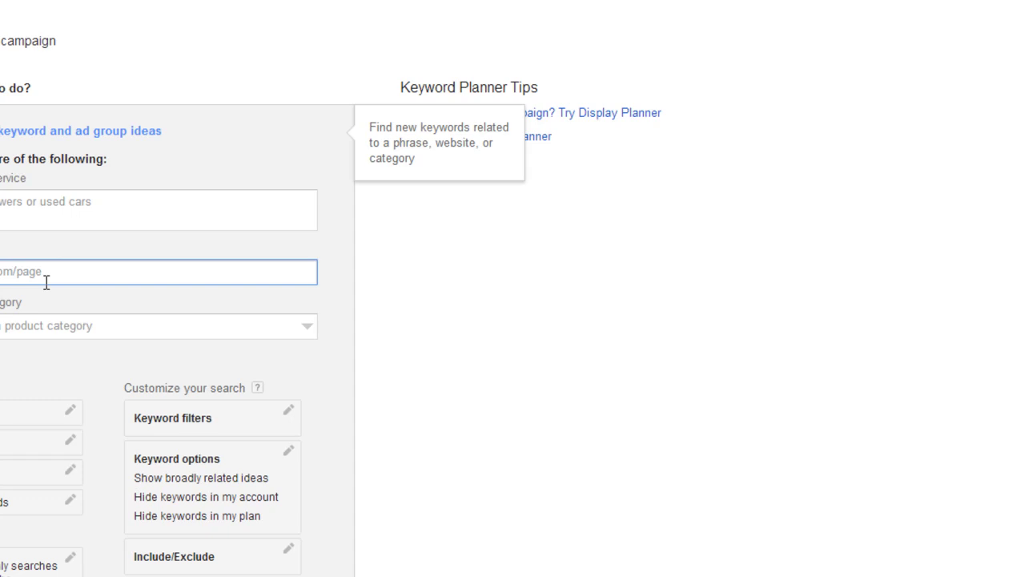
{"action": "key", "text": "ctrl+v"}
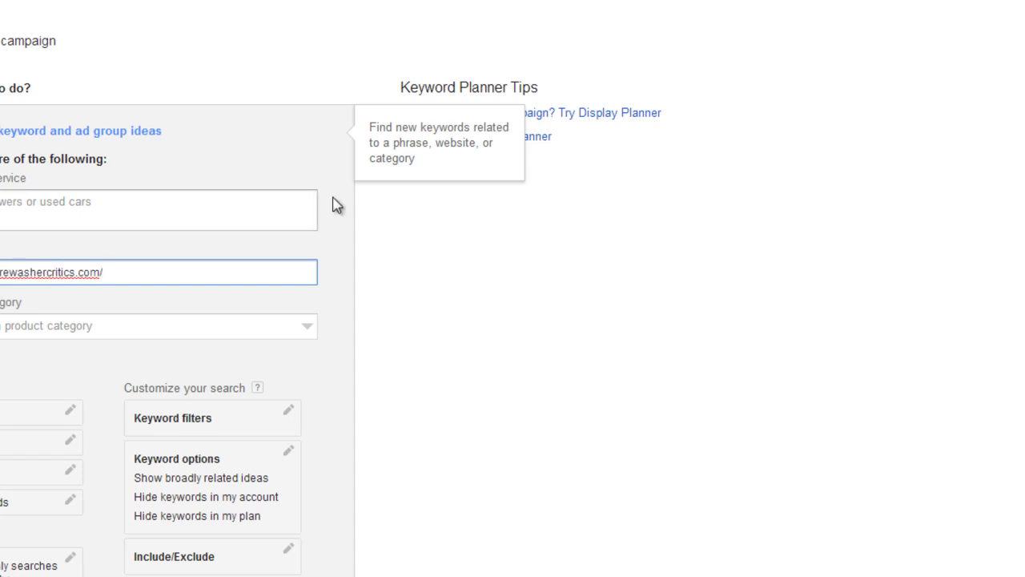
{"action": "scroll", "coordinate": [286, 227], "scroll_direction": "down", "scroll_amount": 3}
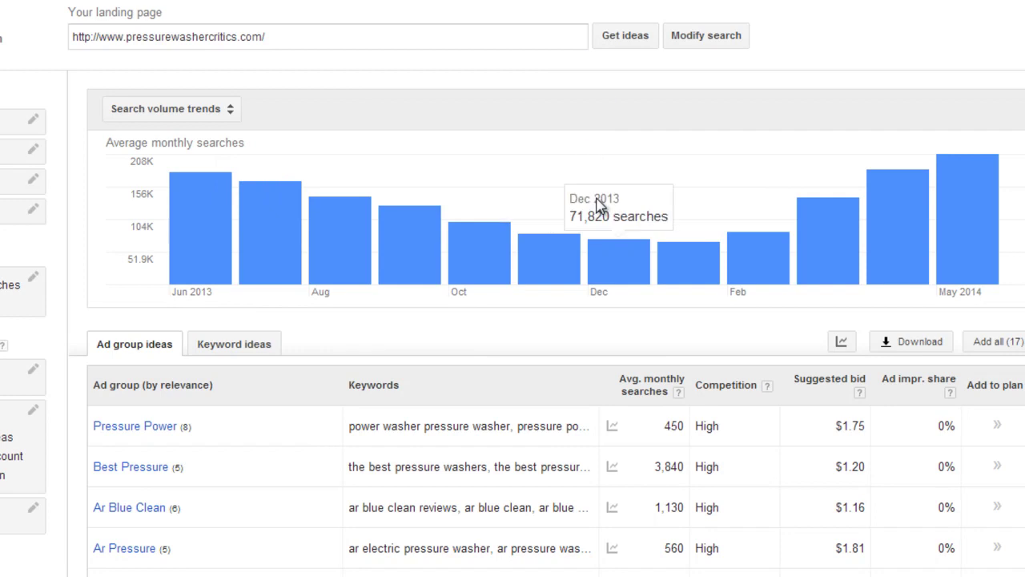
Review the ad group ideas and sort them by suggested bid, highest first.
{"action": "mouse_move", "coordinate": [947, 231]}
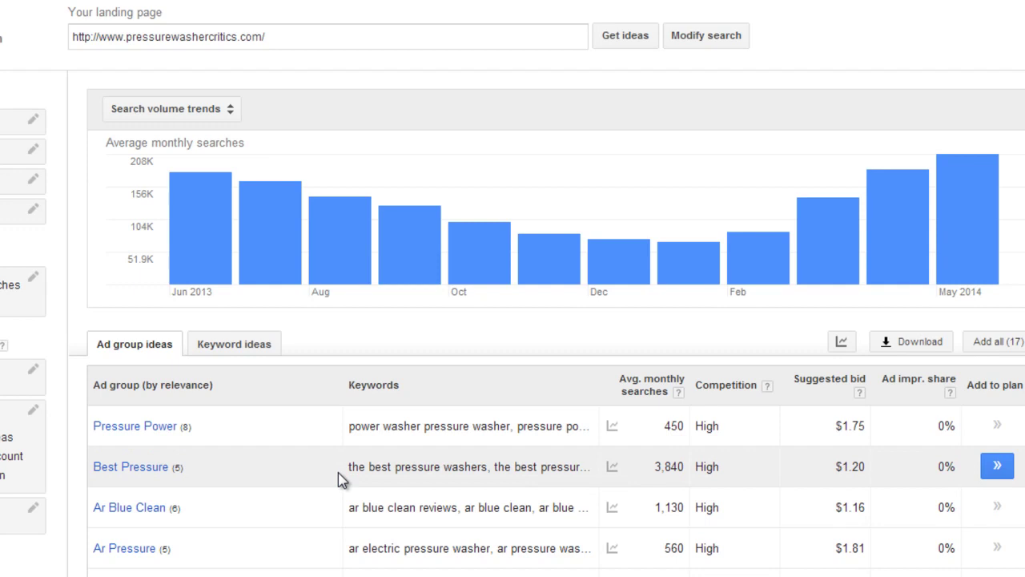
{"action": "scroll", "coordinate": [338, 479], "scroll_direction": "down", "scroll_amount": 8}
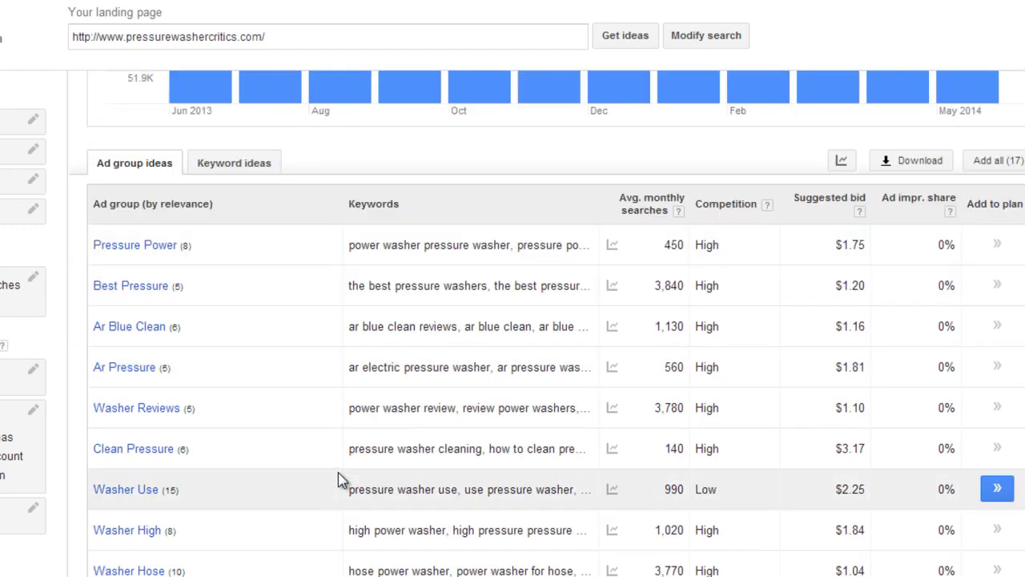
{"action": "scroll", "coordinate": [337, 478], "scroll_direction": "down", "scroll_amount": 3}
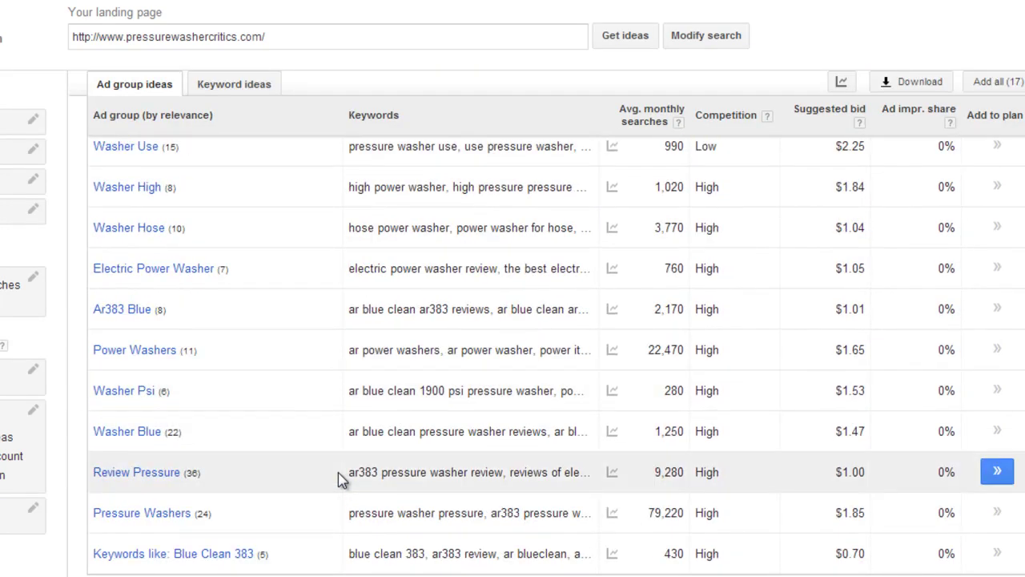
{"action": "scroll", "coordinate": [338, 479], "scroll_direction": "up", "scroll_amount": 6}
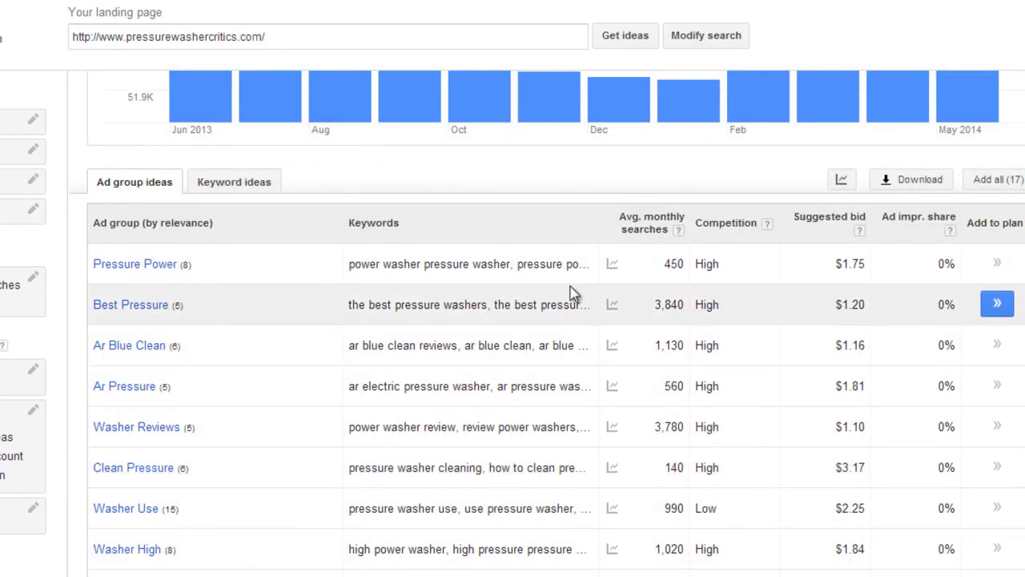
{"action": "left_click", "coordinate": [822, 225]}
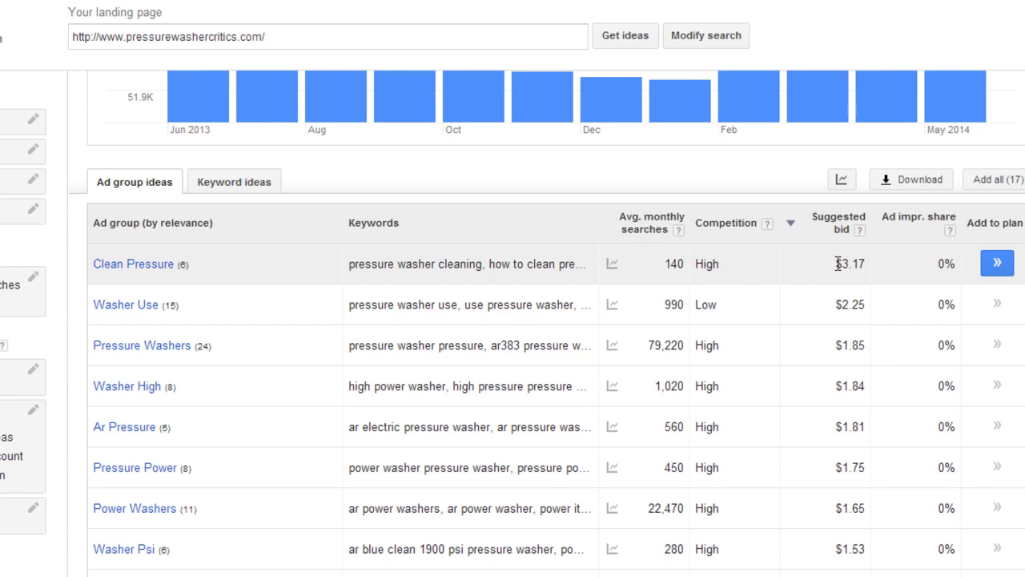
{"action": "left_click_drag", "start_coordinate": [836, 264], "coordinate": [865, 277]}
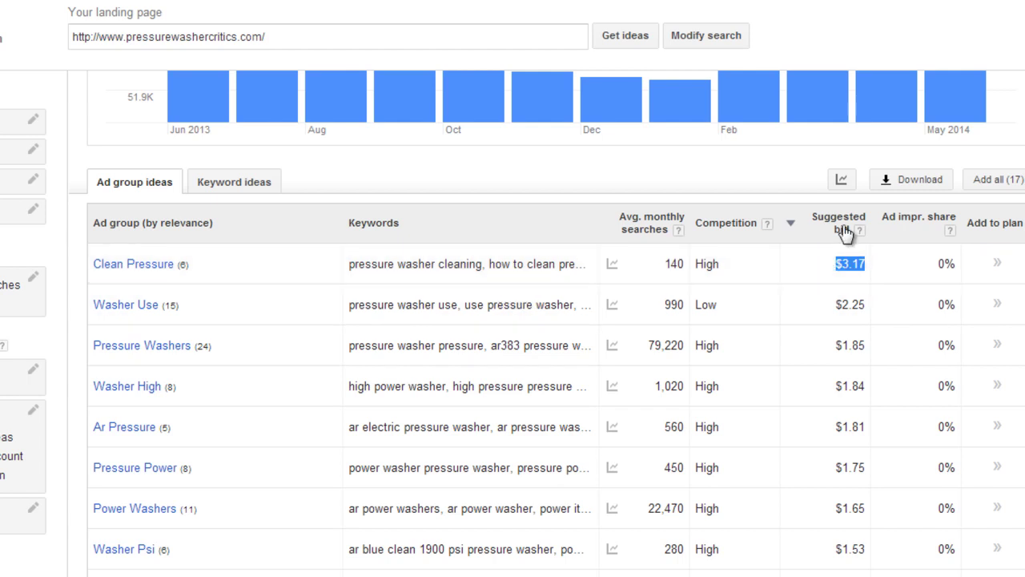
{"action": "left_click", "coordinate": [845, 229]}
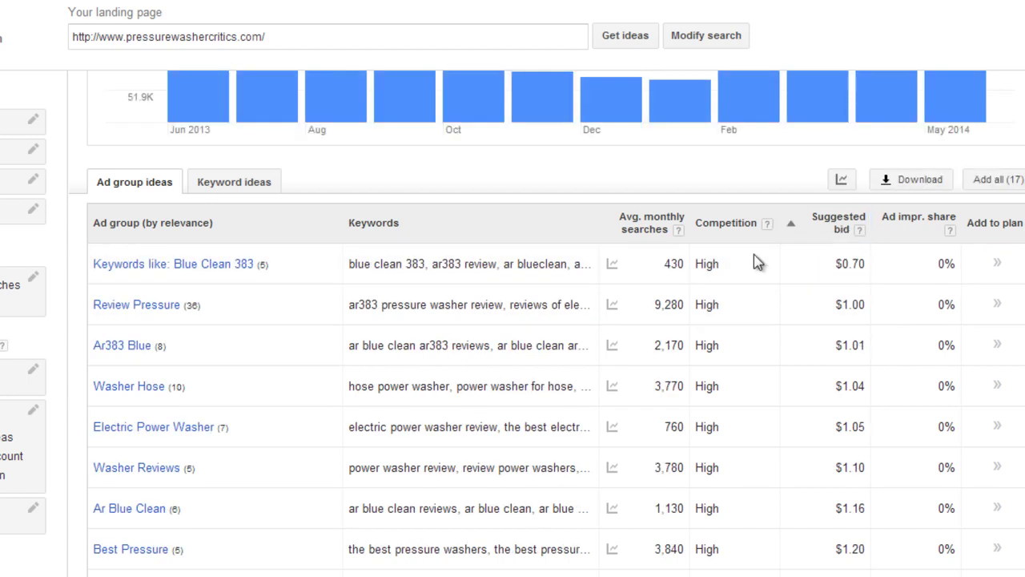
{"action": "left_click", "coordinate": [838, 230]}
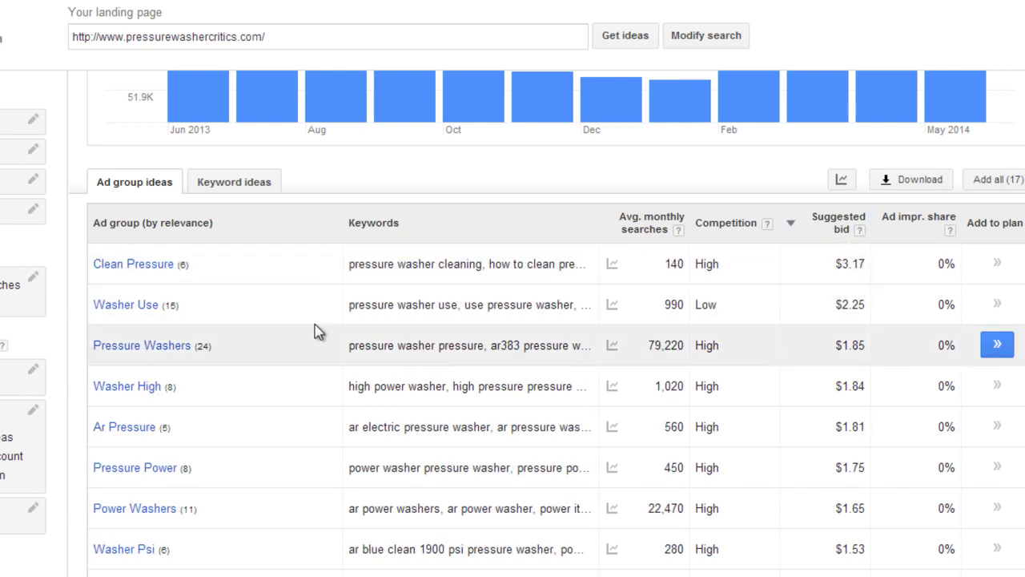
Inspect the keywords in the Clean Pressure ad group, then return to the list of ad group ideas.
{"action": "left_click", "coordinate": [166, 268]}
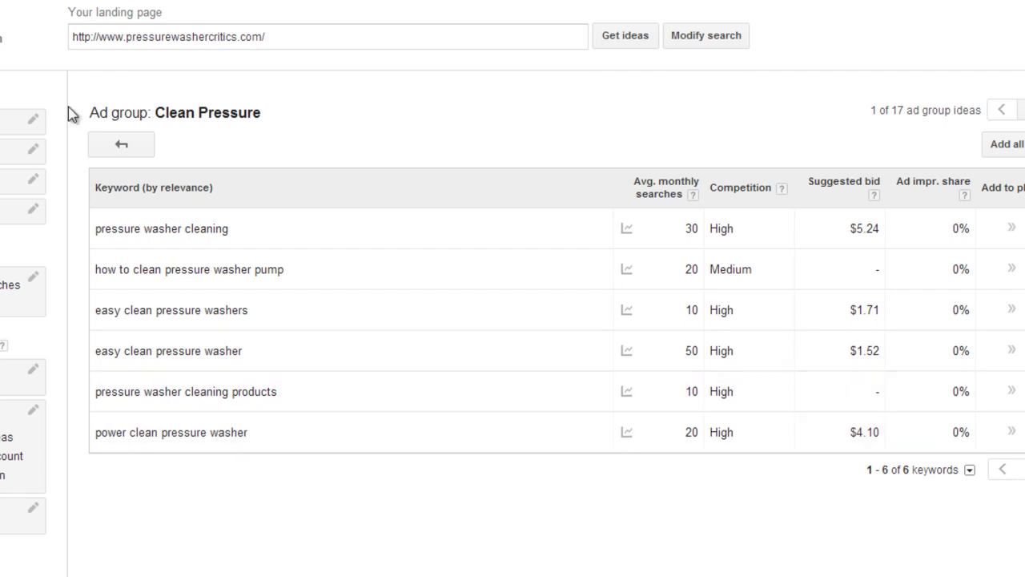
{"action": "left_click", "coordinate": [127, 145]}
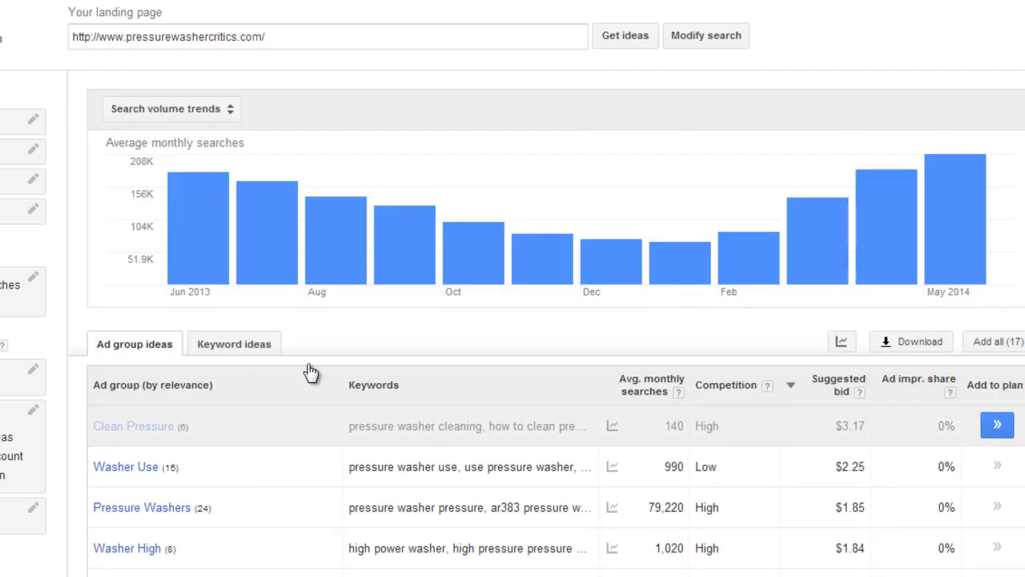
{"action": "scroll", "coordinate": [288, 344], "scroll_direction": "down", "scroll_amount": 1}
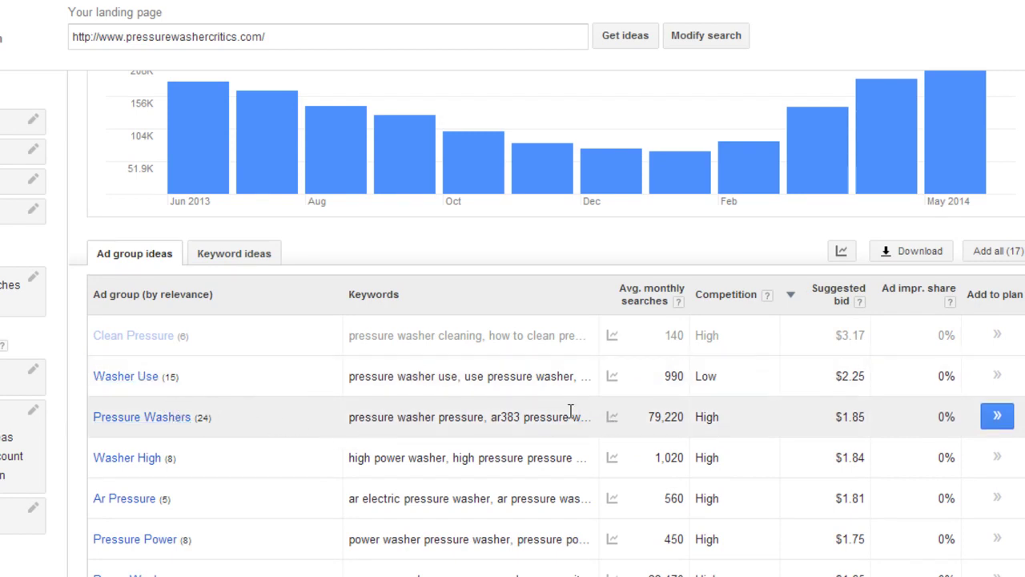
{"action": "scroll", "coordinate": [572, 412], "scroll_direction": "down", "scroll_amount": 1}
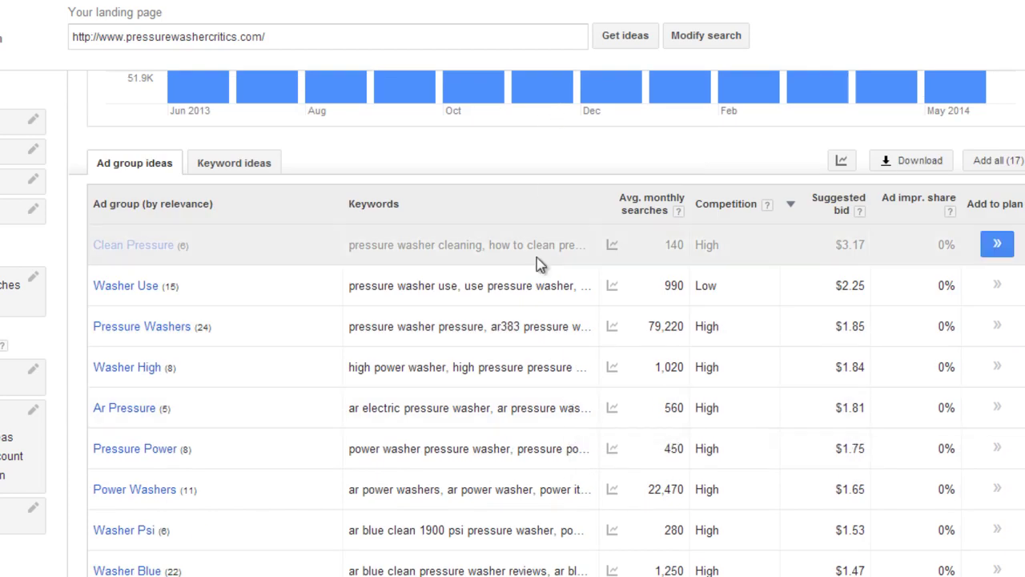
{"action": "scroll", "coordinate": [542, 265], "scroll_direction": "down", "scroll_amount": 1}
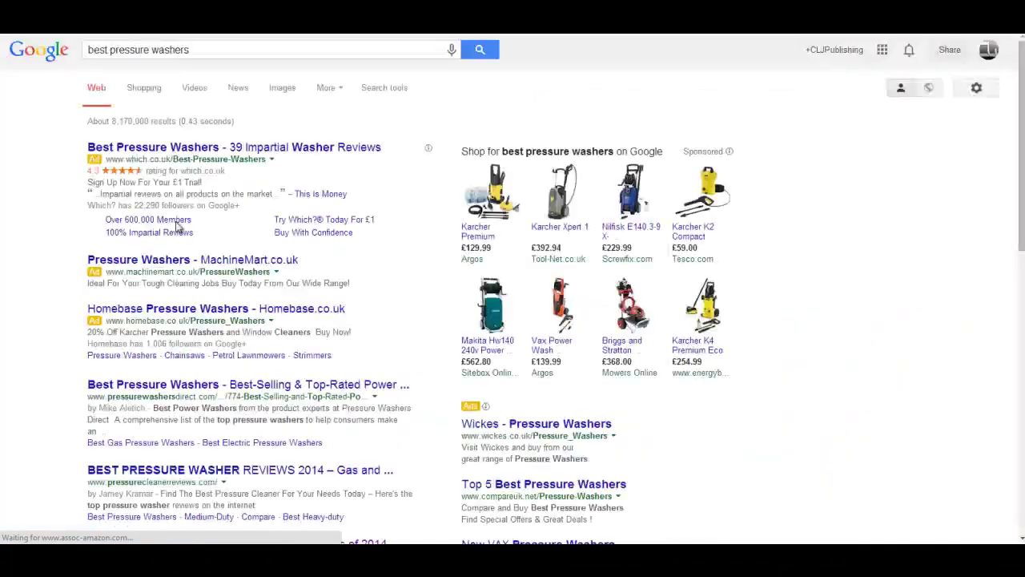
Switch to the Google results for "best pressure washers" and examine the ads, competing review sites and related searches.
{"action": "scroll", "coordinate": [120, 231], "scroll_direction": "down", "scroll_amount": 5}
{"action": "scroll", "coordinate": [119, 229], "scroll_direction": "down", "scroll_amount": 3}
{"action": "scroll", "coordinate": [89, 232], "scroll_direction": "up", "scroll_amount": 8}
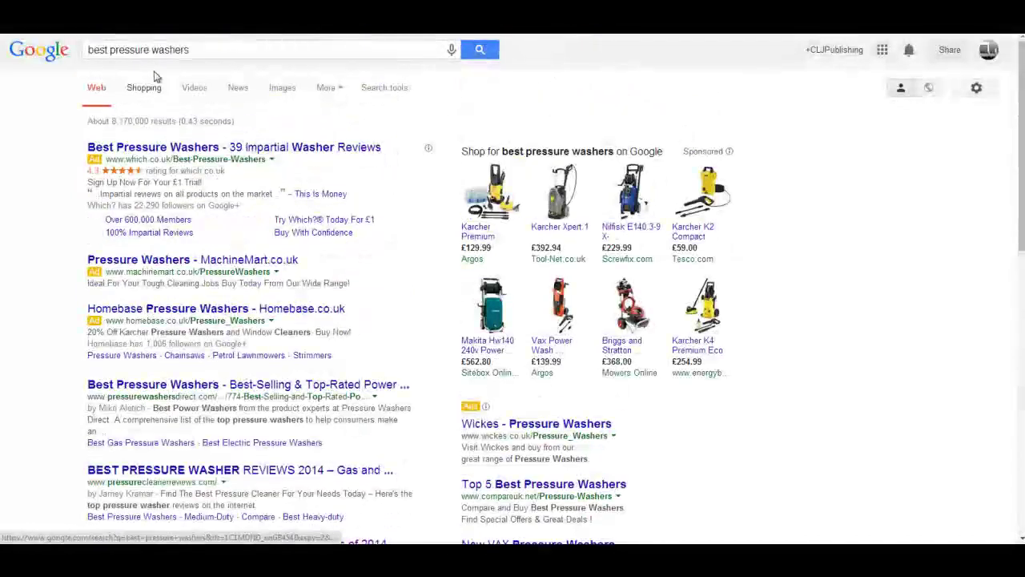
{"action": "scroll", "coordinate": [88, 229], "scroll_direction": "down", "scroll_amount": 10}
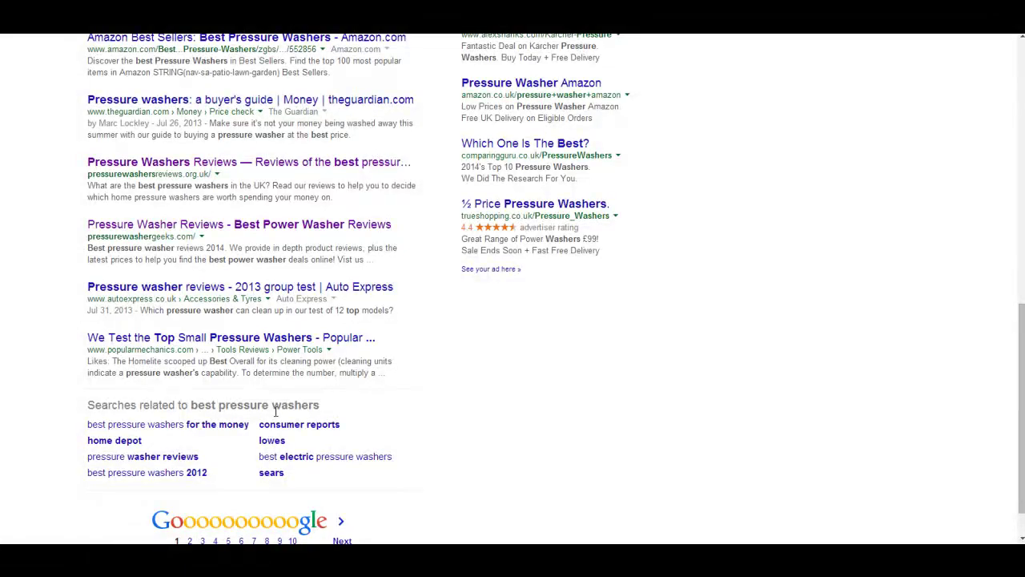
{"action": "scroll", "coordinate": [275, 409], "scroll_direction": "up", "scroll_amount": 10}
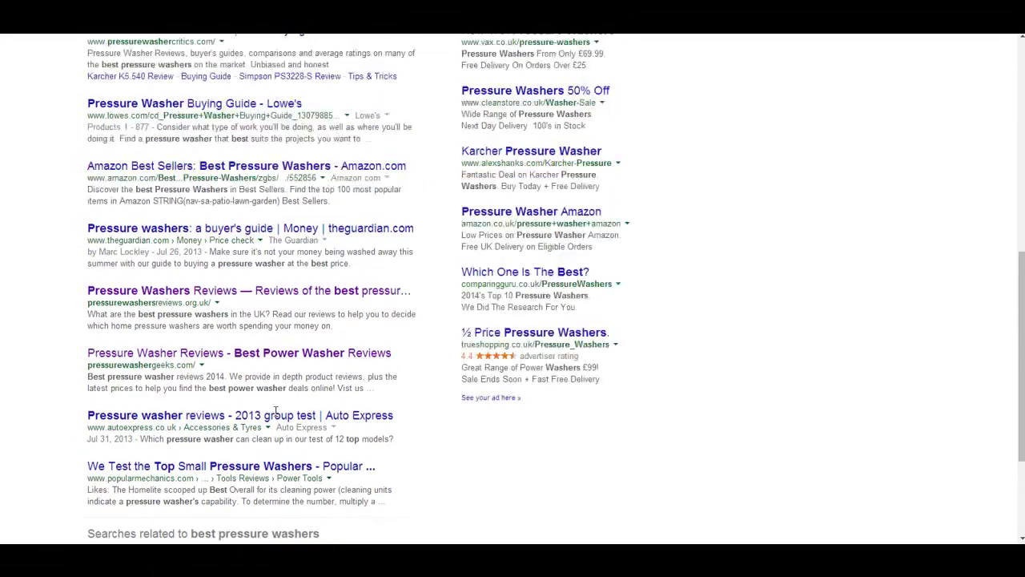
{"action": "scroll", "coordinate": [276, 410], "scroll_direction": "down", "scroll_amount": 2}
{"action": "scroll", "coordinate": [275, 410], "scroll_direction": "down", "scroll_amount": 3}
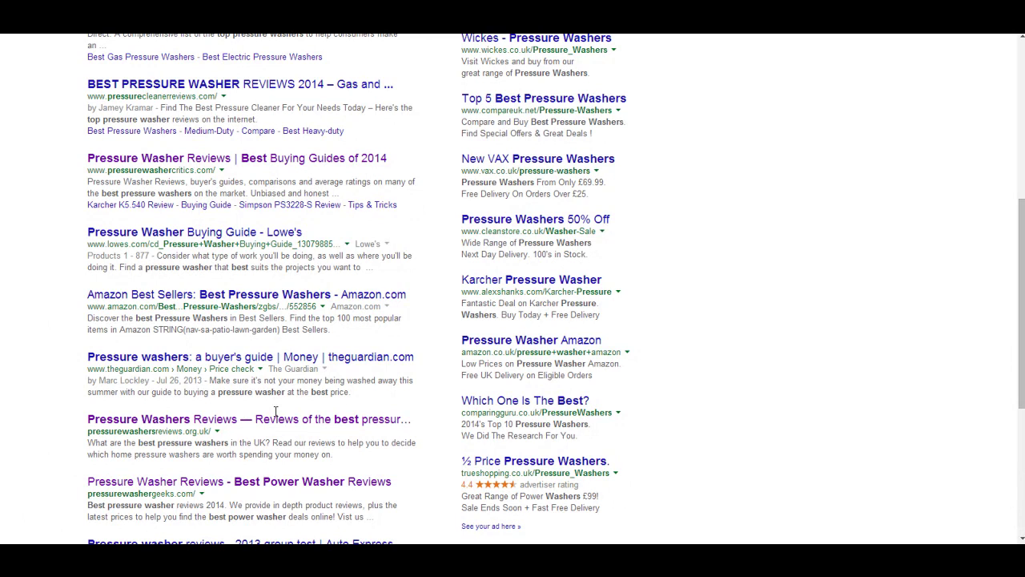
{"action": "scroll", "coordinate": [276, 412], "scroll_direction": "up", "scroll_amount": 5}
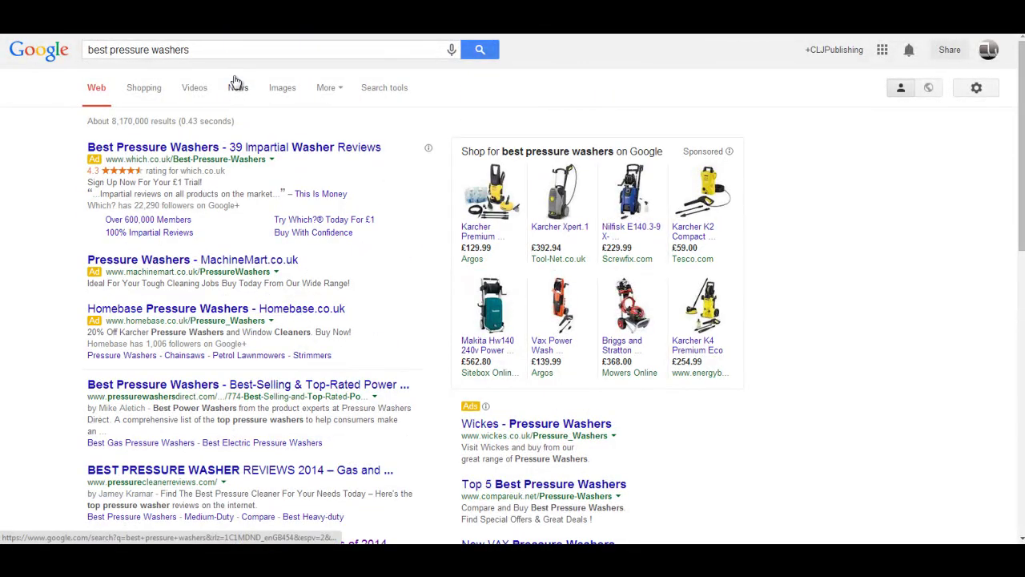
{"action": "scroll", "coordinate": [241, 66], "scroll_direction": "down", "scroll_amount": 2}
{"action": "scroll", "coordinate": [241, 65], "scroll_direction": "down", "scroll_amount": 7}
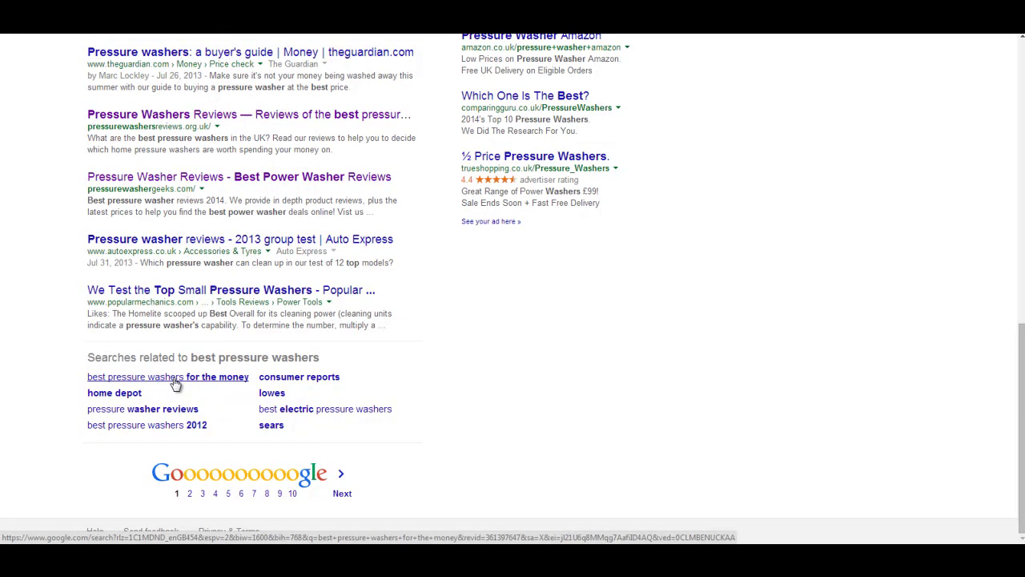
{"action": "scroll", "coordinate": [176, 385], "scroll_direction": "up", "scroll_amount": 10}
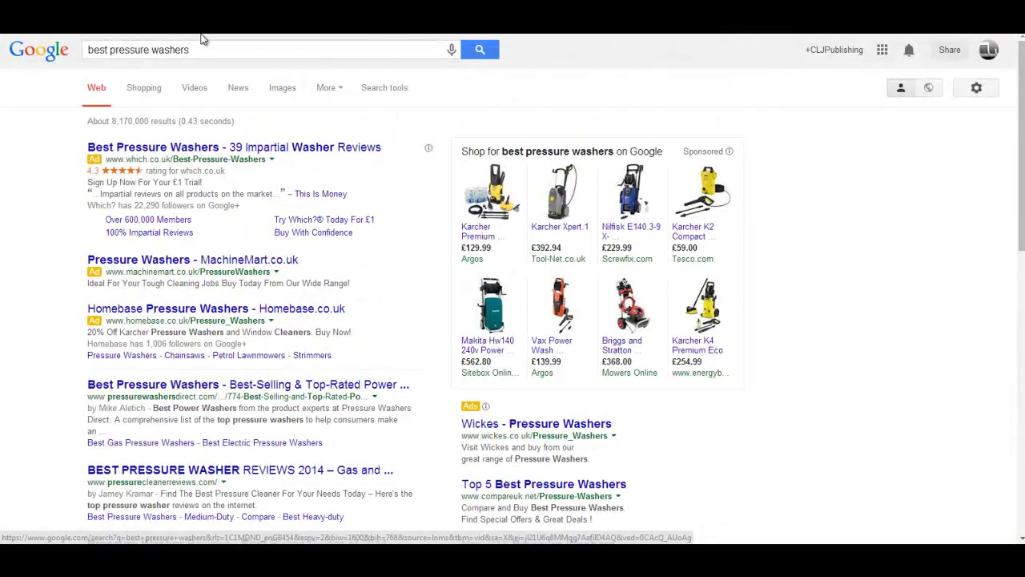
{"action": "scroll", "coordinate": [193, 258], "scroll_direction": "down", "scroll_amount": 7}
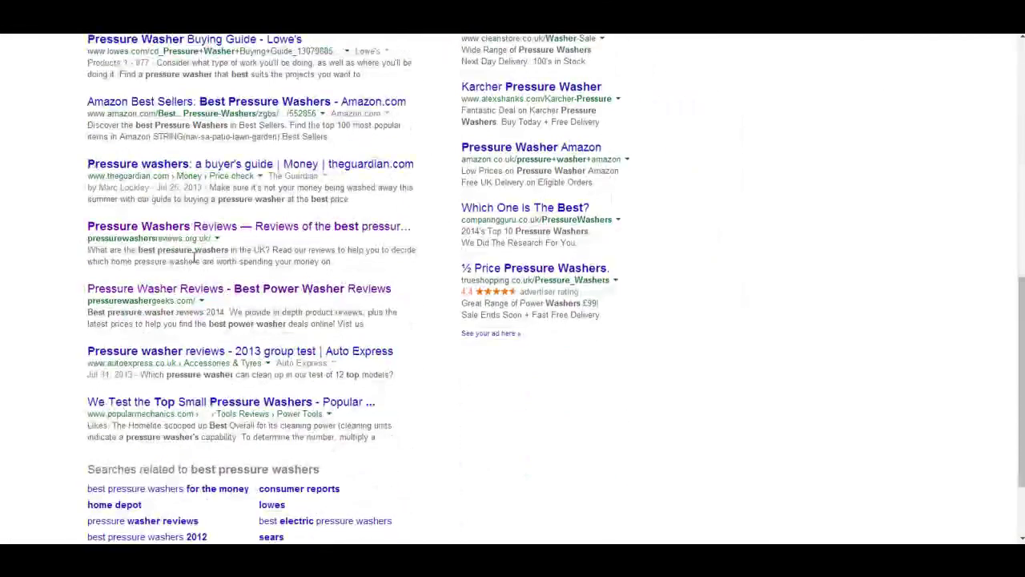